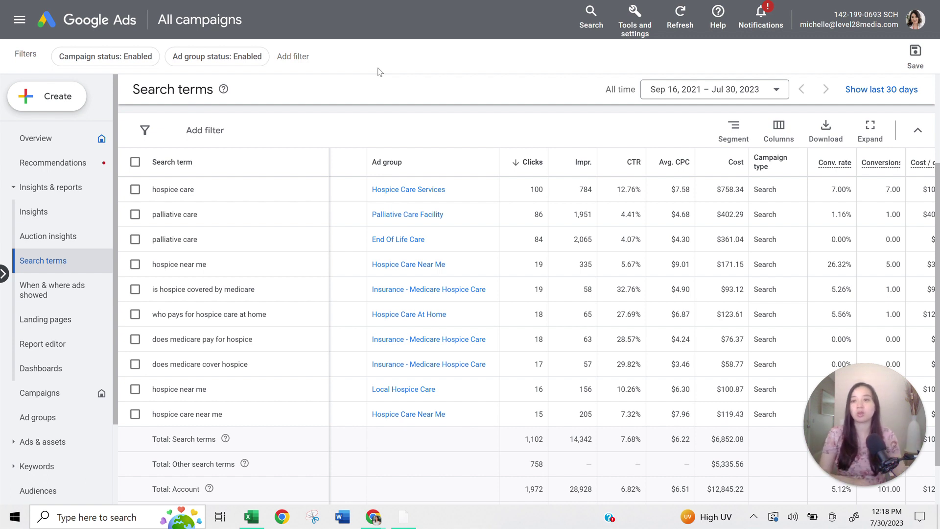
Step: Keep the date range at All time and show 500 rows per page
left_click(752, 92)
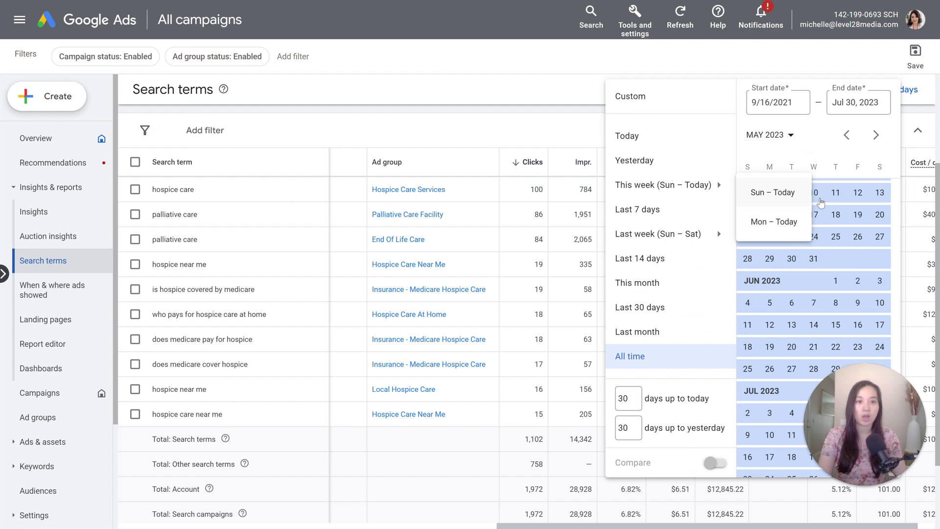
left_click(537, 121)
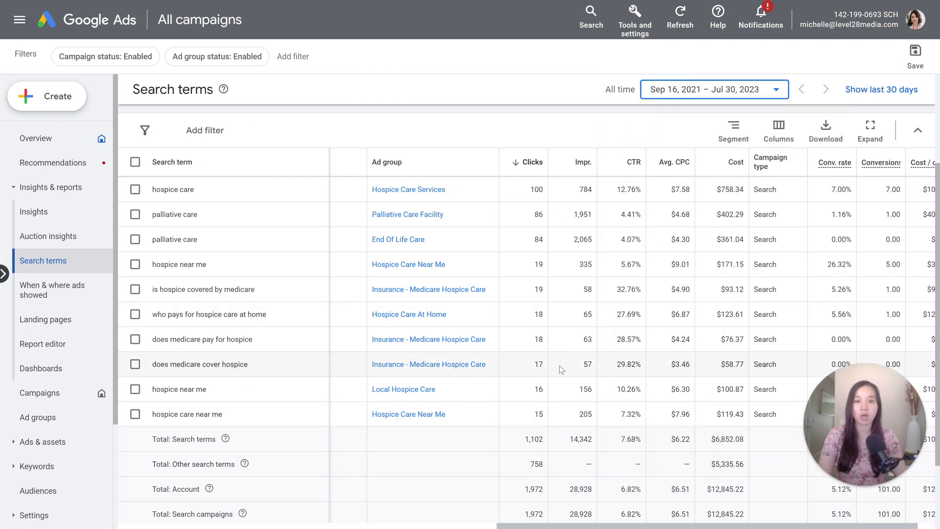
scroll(562, 361, "down", 2)
left_click(716, 451)
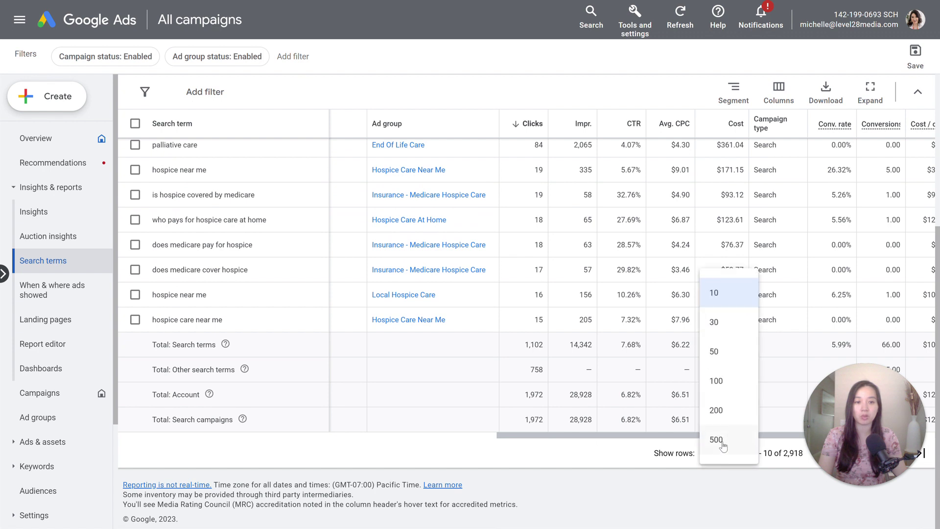
left_click(716, 440)
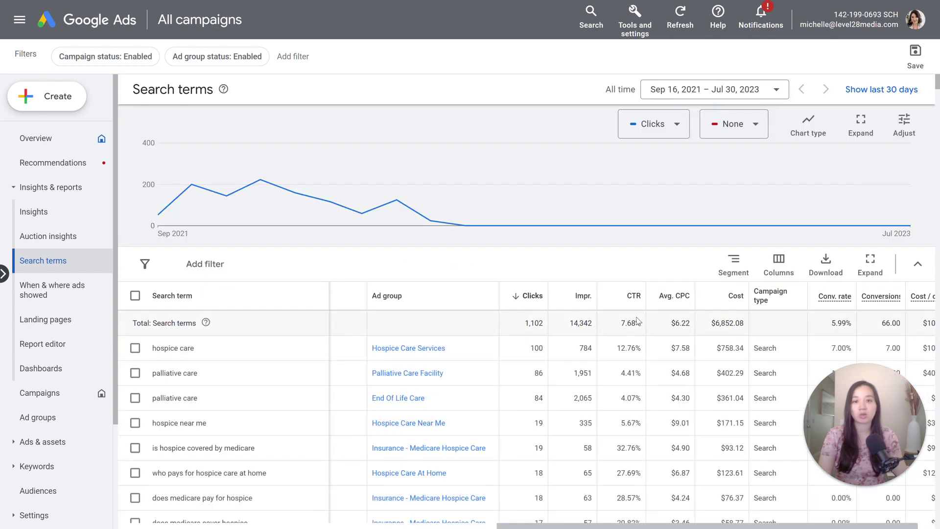
Step: Scroll through the 500-row search terms table and bring up the column choices
scroll(850, 260, "down", 5)
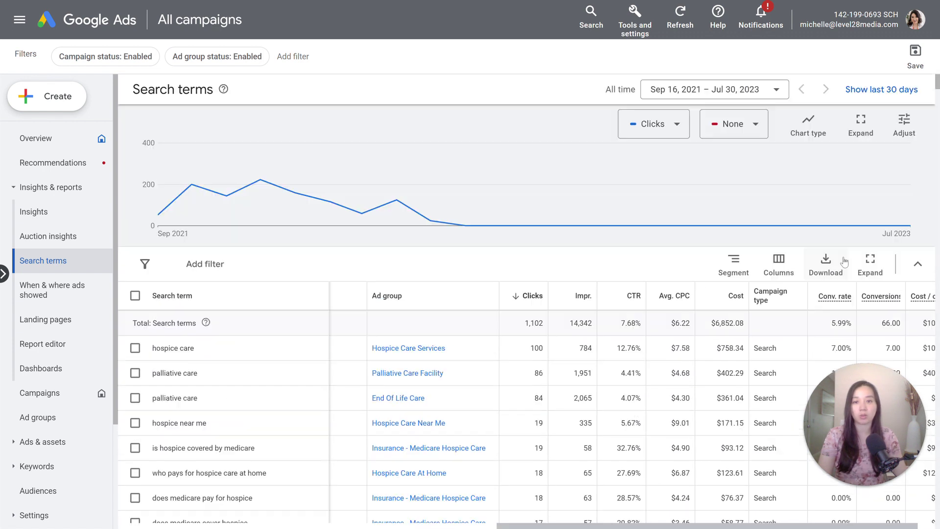
scroll(849, 260, "down", 10)
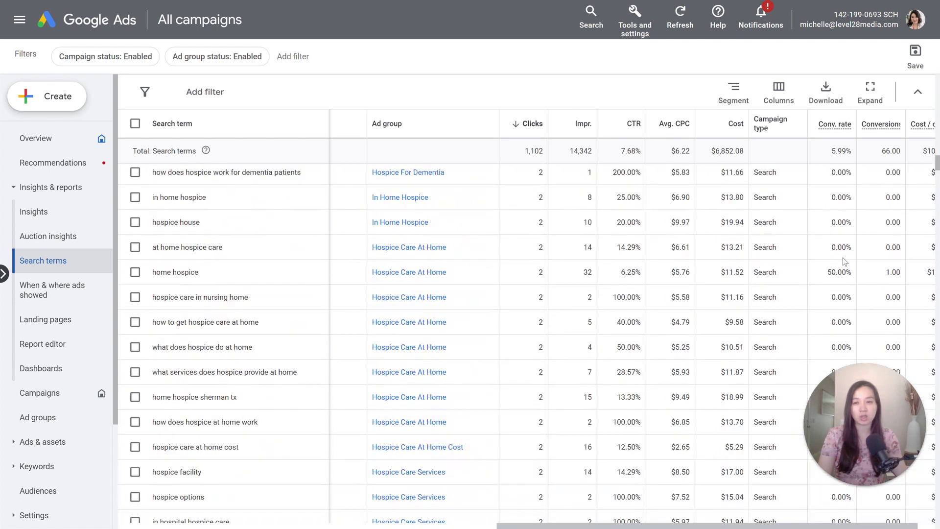
scroll(522, 169, "up", 15)
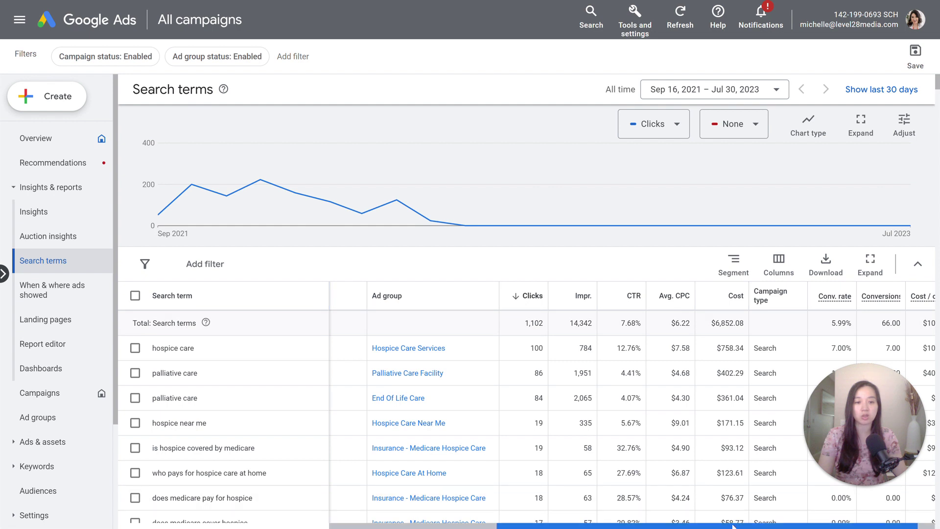
left_click_drag(729, 525, 747, 525)
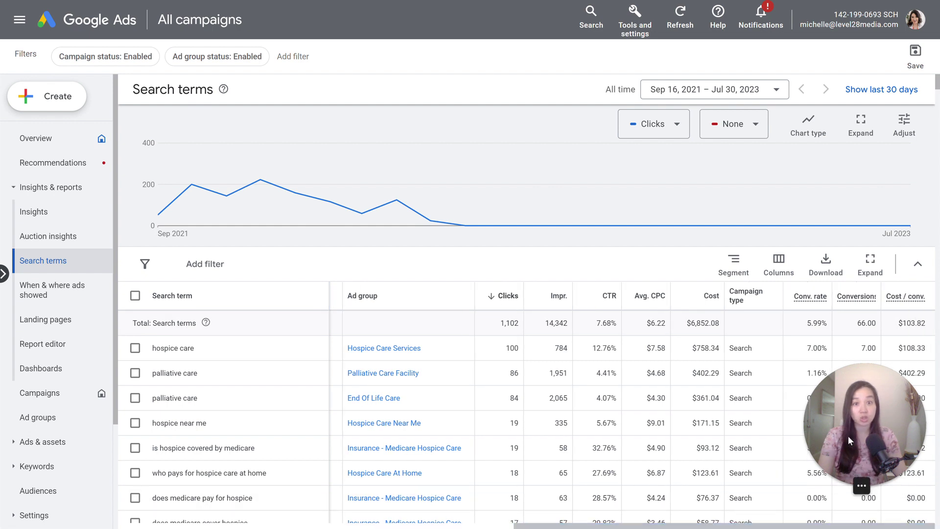
left_click(862, 485)
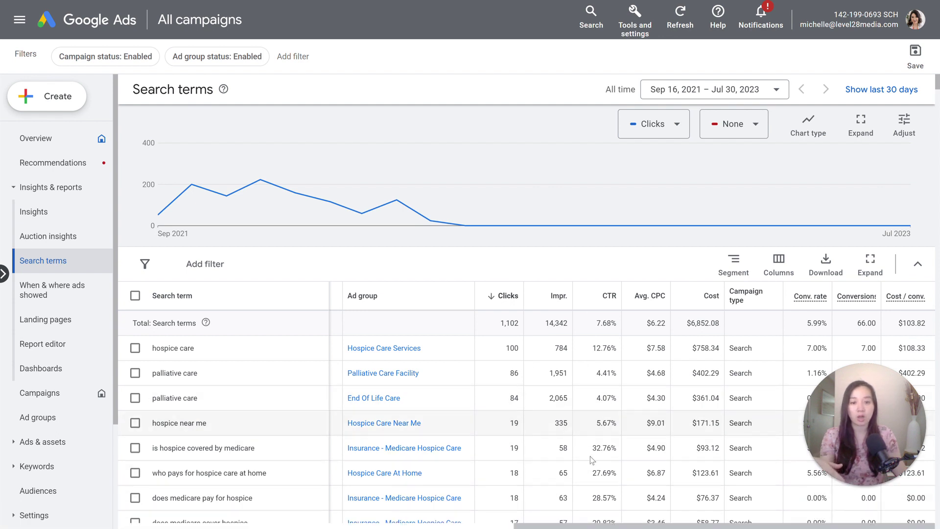
left_click_drag(583, 527, 398, 526)
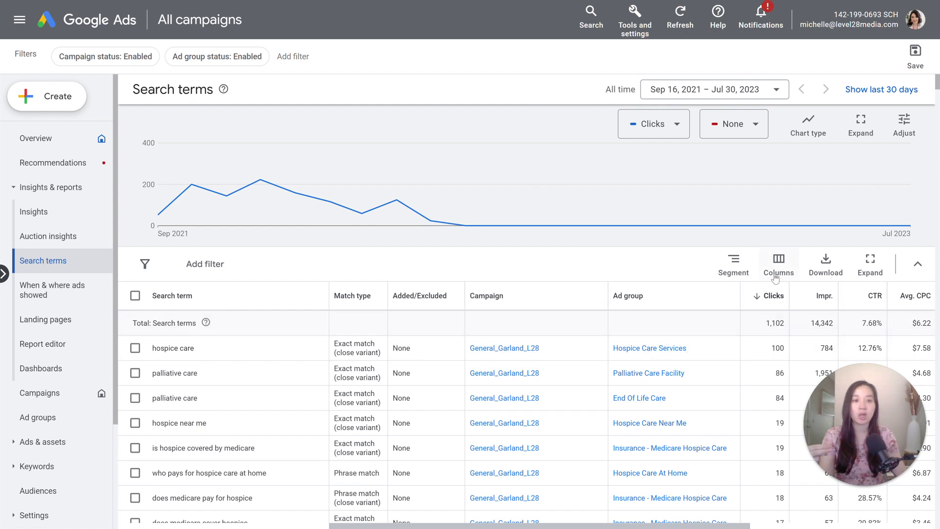
left_click(790, 271)
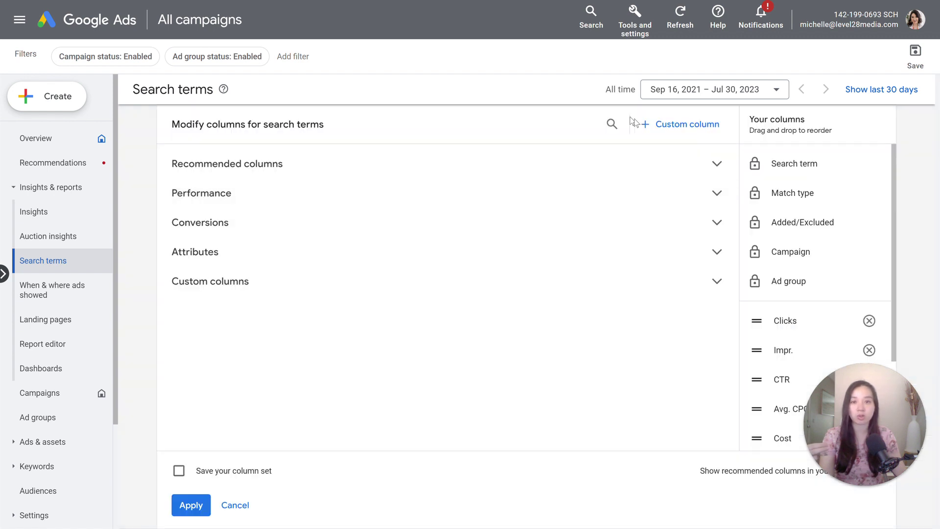
Step: Add the Keyword column just above Clicks, then mark the first search term 'hospice care'
left_click(611, 127)
type("keyw")
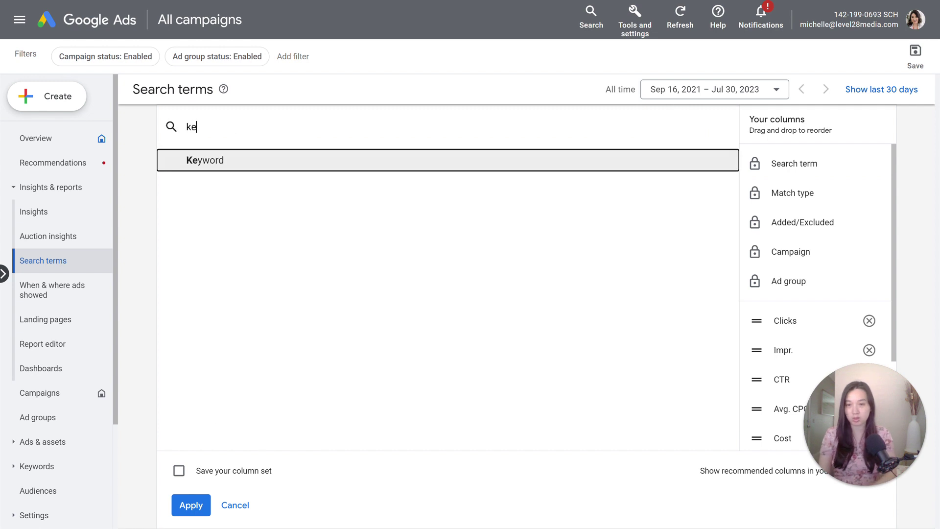
left_click(557, 164)
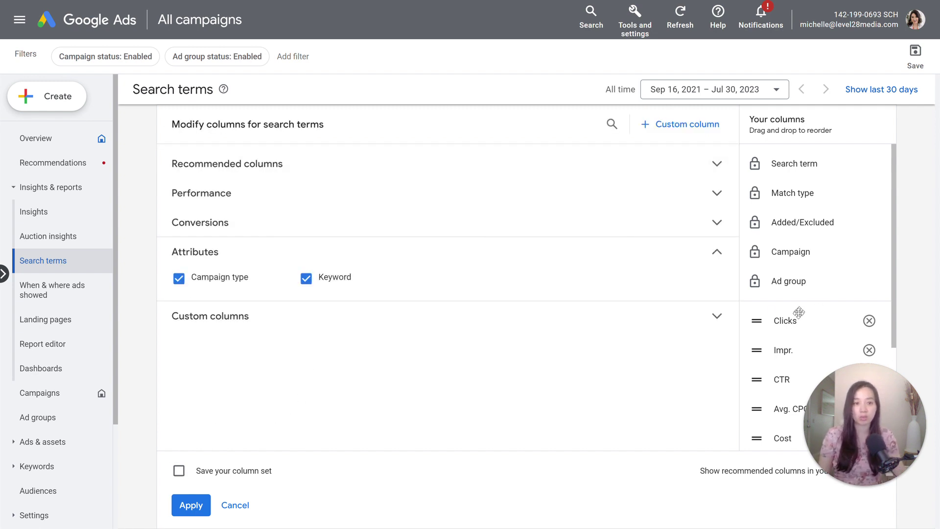
scroll(799, 311, "down", 3)
left_click_drag(807, 342, 784, 166)
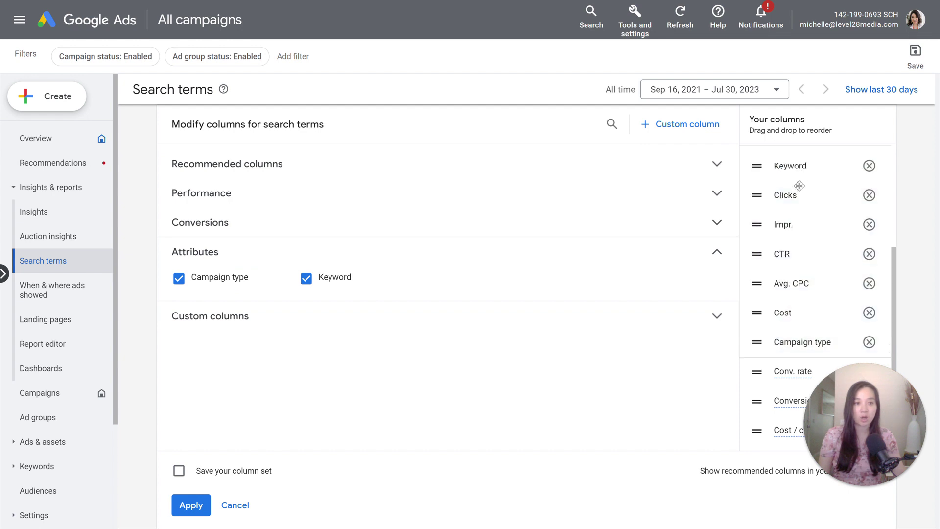
scroll(803, 235, "up", 3)
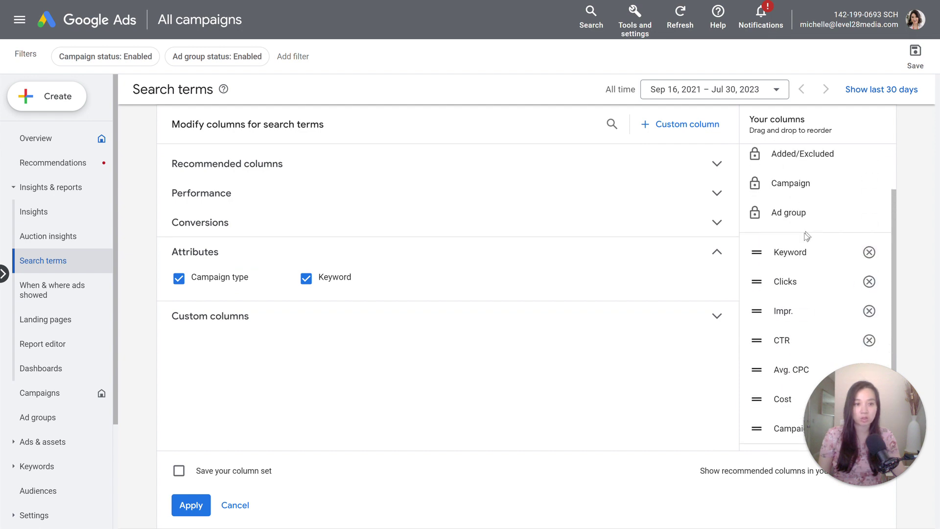
left_click(191, 505)
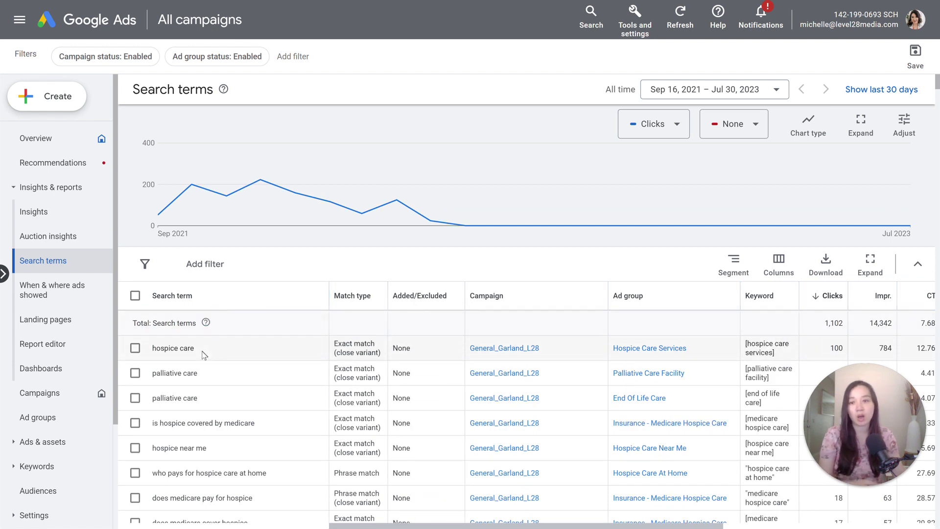
left_click_drag(196, 349, 145, 351)
left_click_drag(747, 344, 770, 361)
left_click(790, 355)
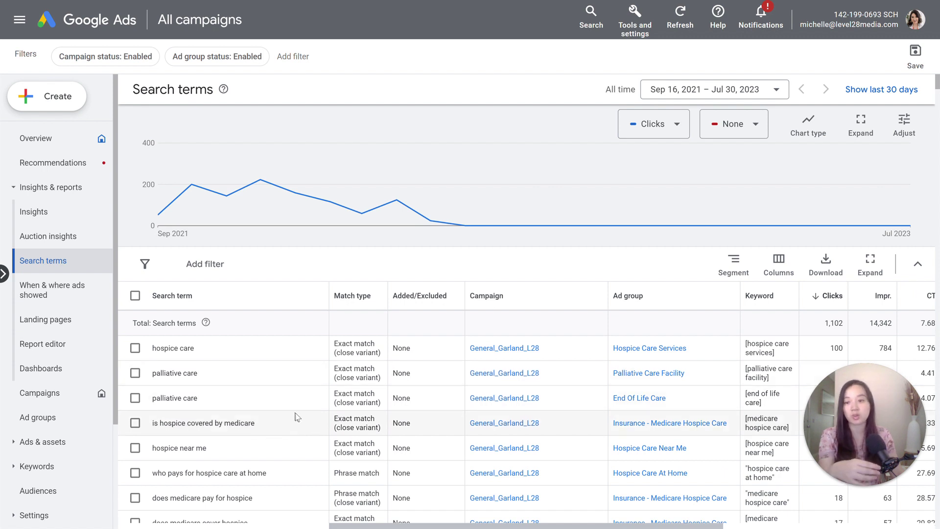
Step: Scroll the search terms, pointing out 'amenity hospice care' and selecting 'free hospice care near me'
scroll(297, 417, "down", 3)
scroll(297, 417, "down", 3)
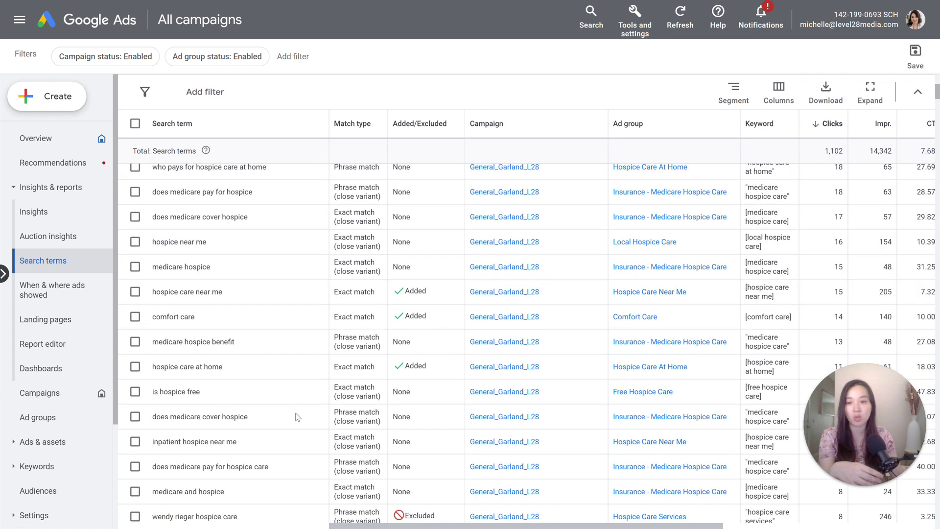
scroll(297, 417, "down", 12)
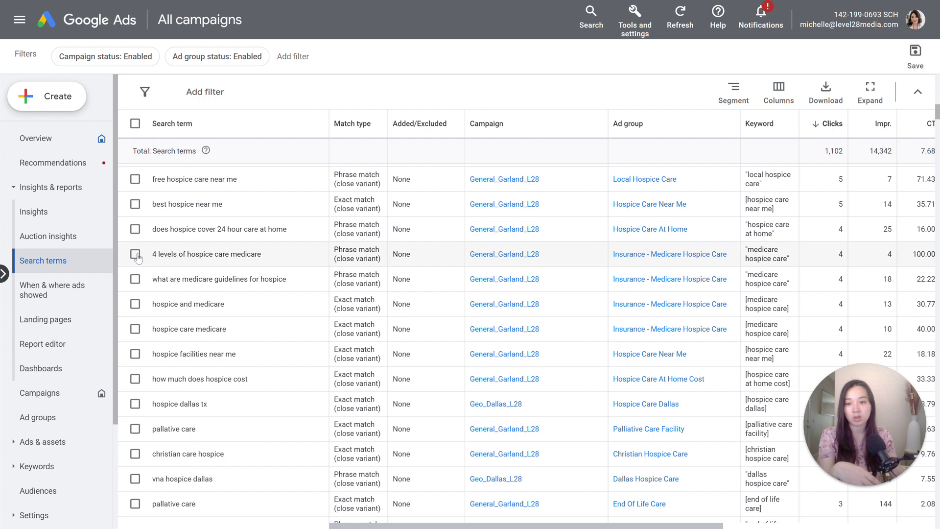
scroll(311, 378, "down", 6)
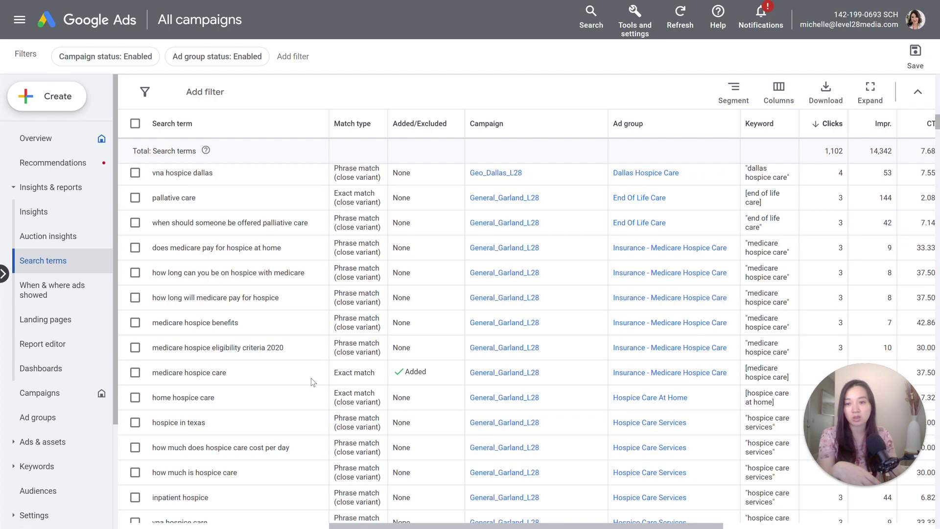
scroll(311, 378, "down", 3)
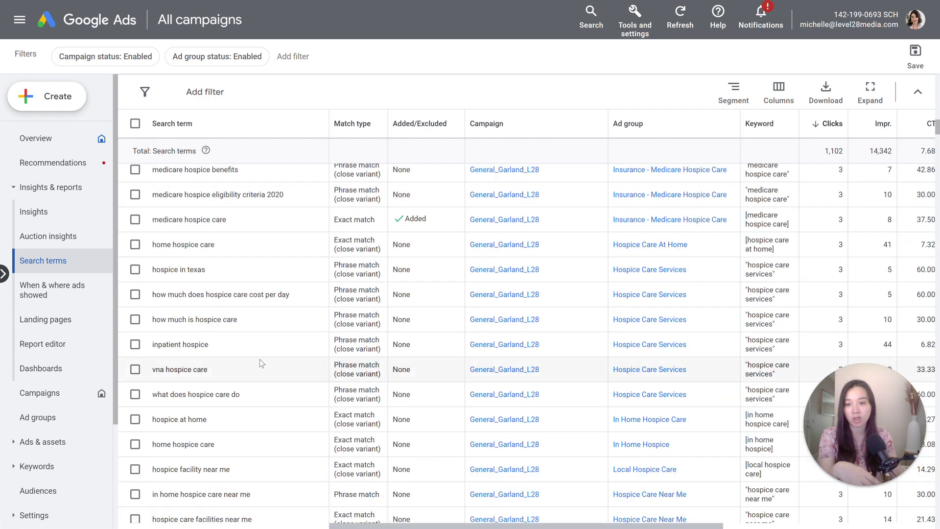
scroll(257, 414, "down", 6)
scroll(257, 414, "down", 3)
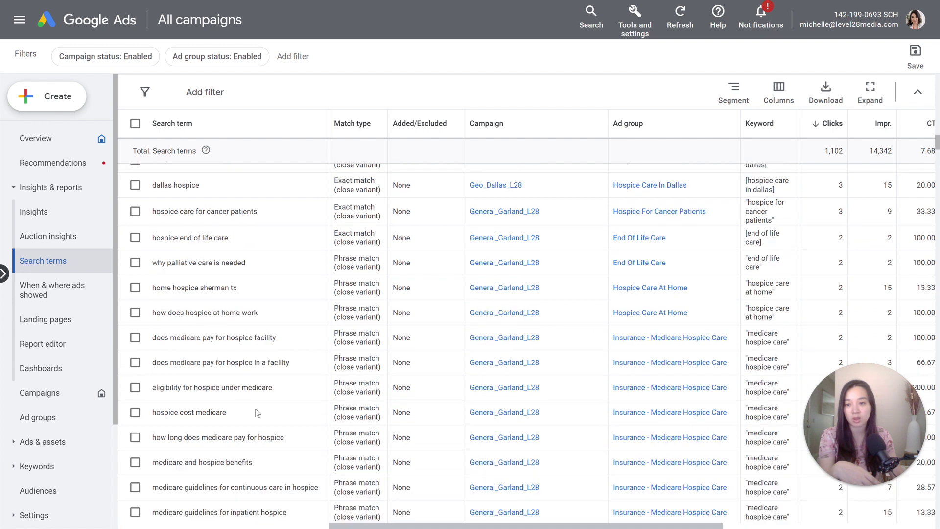
scroll(256, 409, "down", 6)
scroll(256, 409, "down", 3)
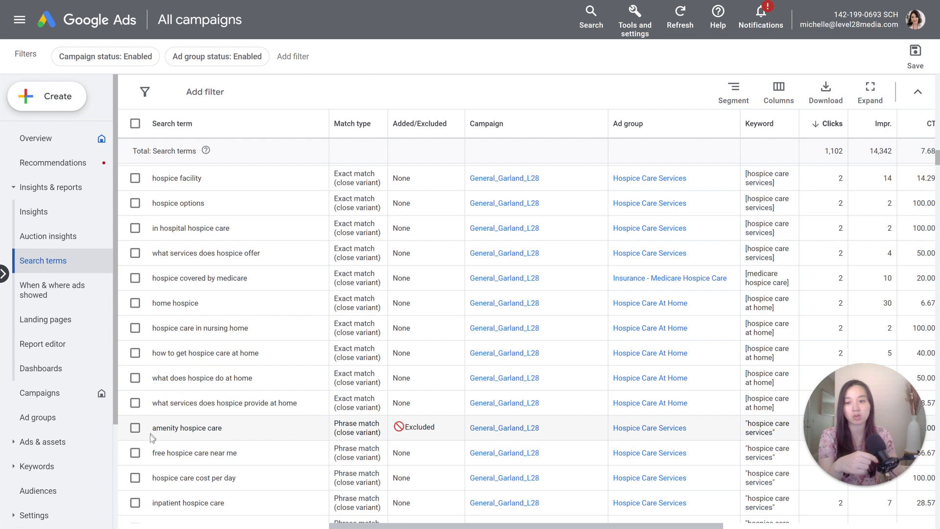
left_click_drag(152, 428, 240, 430)
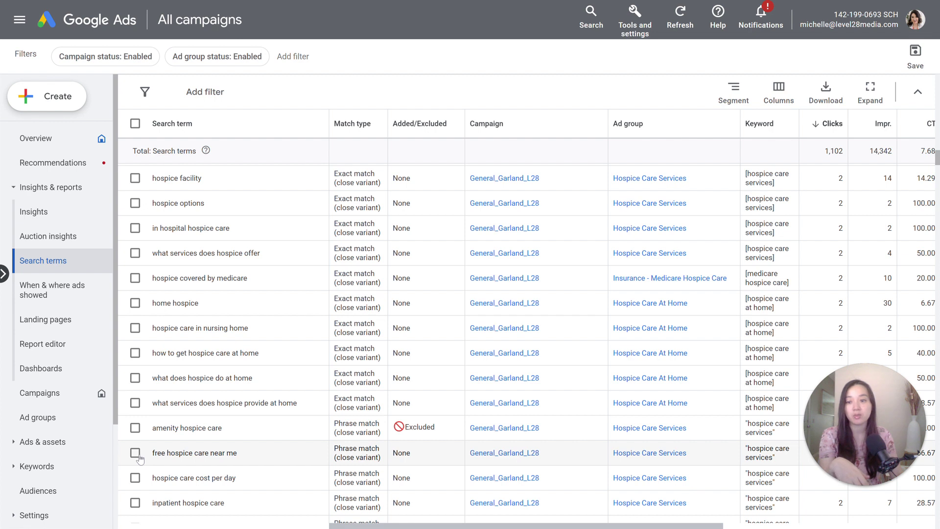
left_click(135, 453)
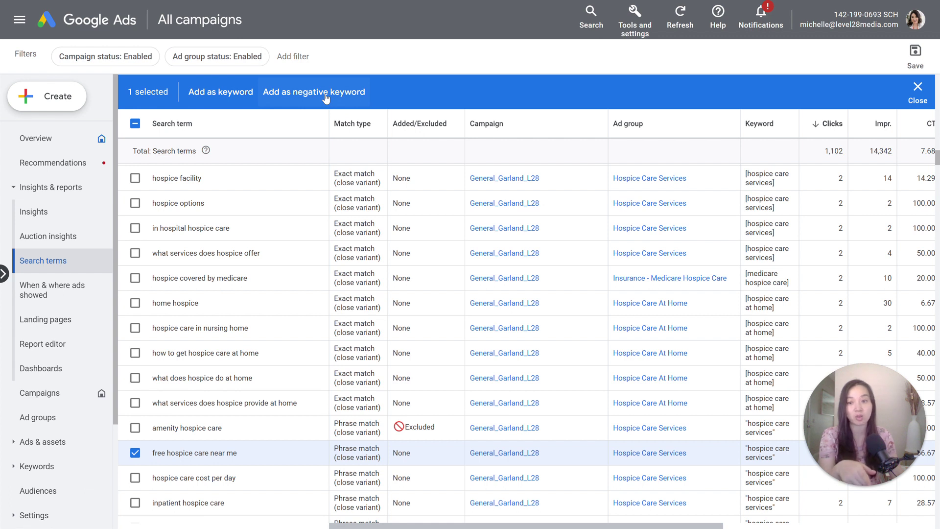
left_click(912, 93)
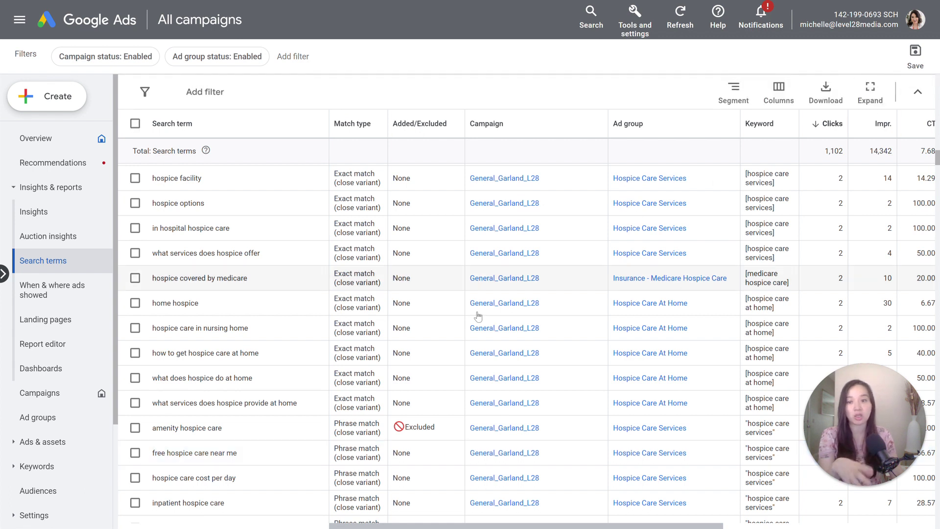
scroll(436, 358, "down", 6)
scroll(436, 354, "down", 6)
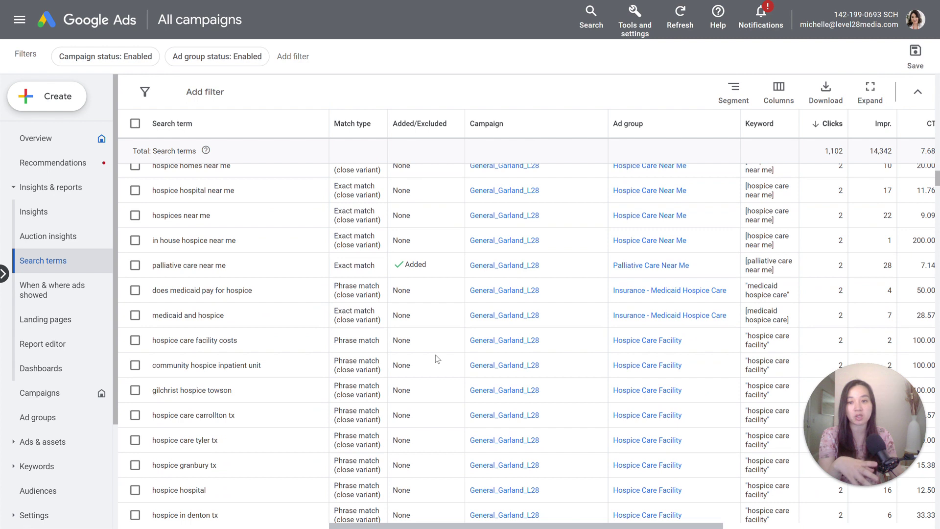
scroll(436, 354, "up", 15)
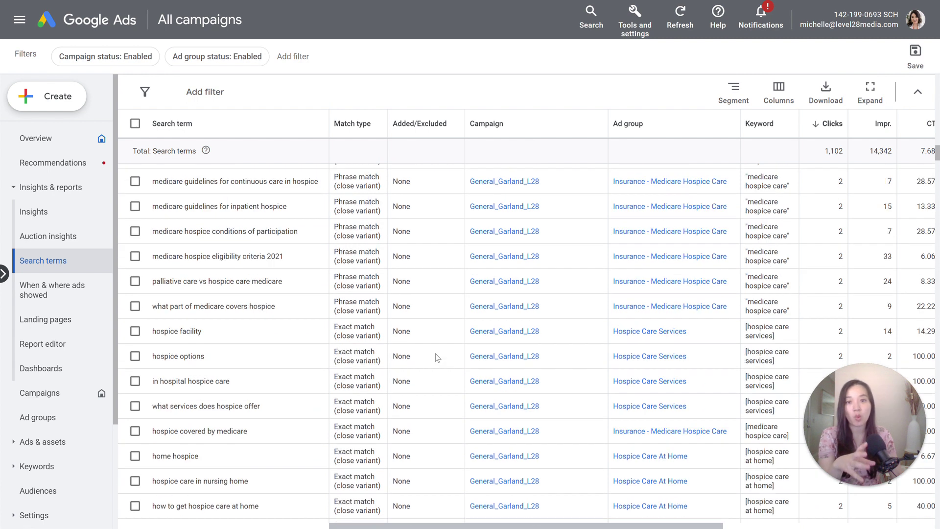
scroll(436, 354, "up", 20)
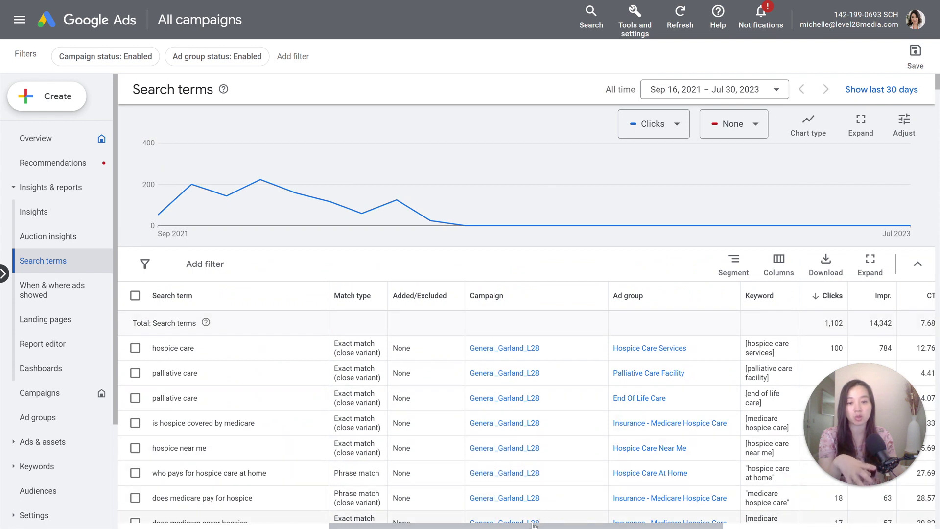
left_click_drag(533, 526, 742, 527)
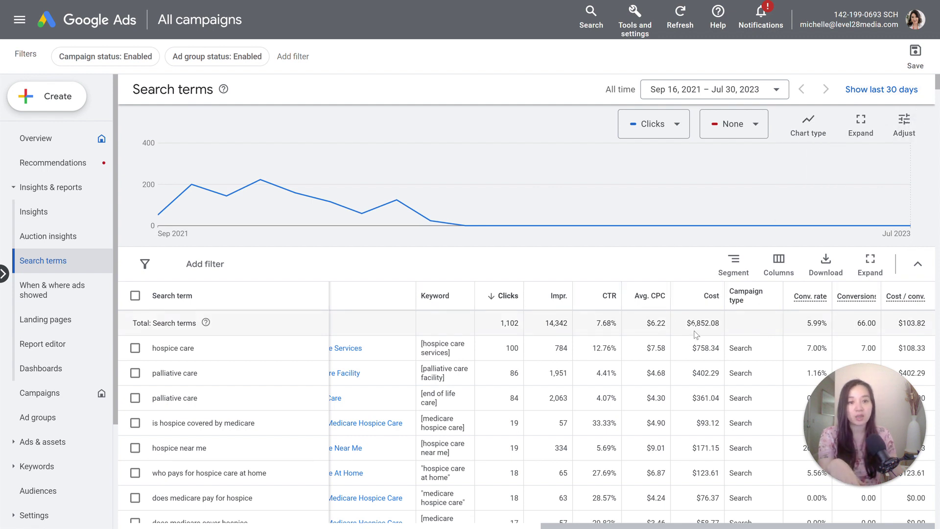
Step: Scroll to the table totals and highlight the account's total cost of $12,845.22
scroll(696, 417, "down", 15)
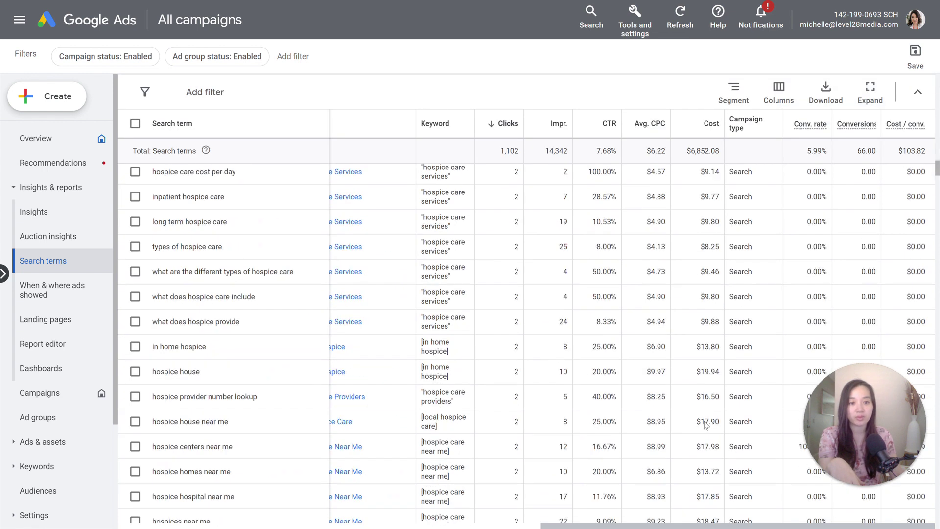
scroll(698, 441, "down", 5)
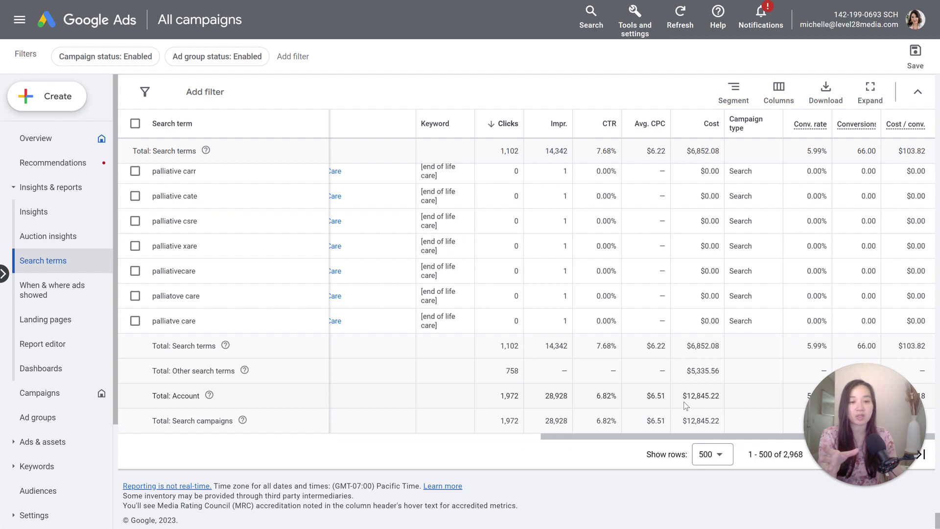
left_click_drag(683, 397, 725, 400)
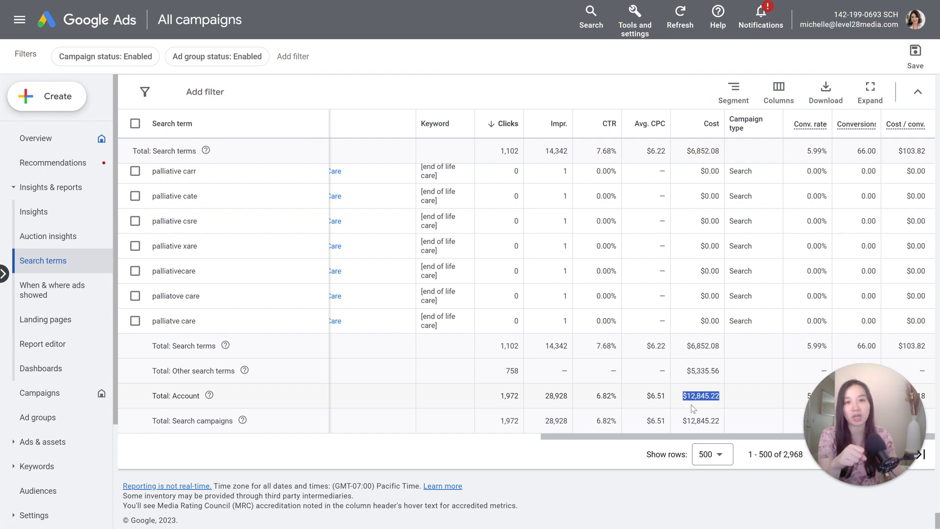
left_click(687, 346)
Step: Compare the search terms cost of $6,852.08 with other search terms' $5,335.56
left_click_drag(687, 347, 716, 346)
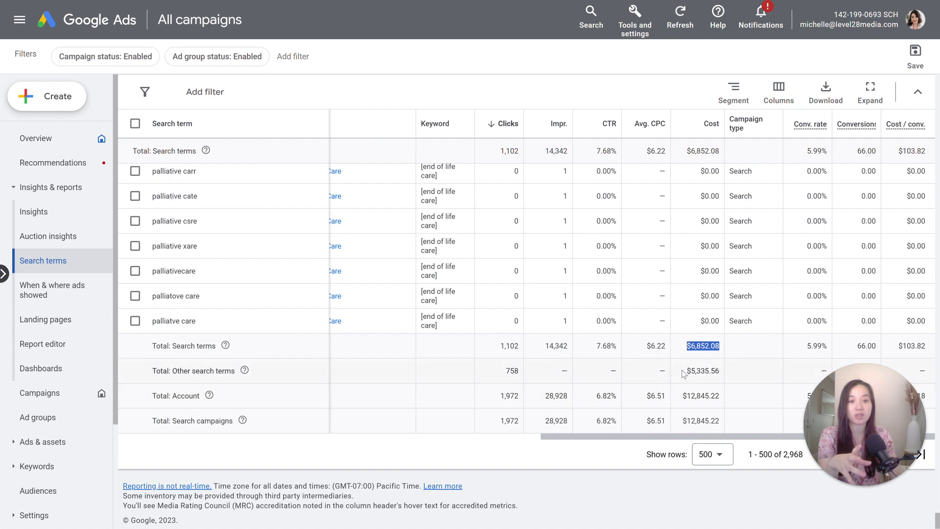
left_click_drag(684, 372, 722, 375)
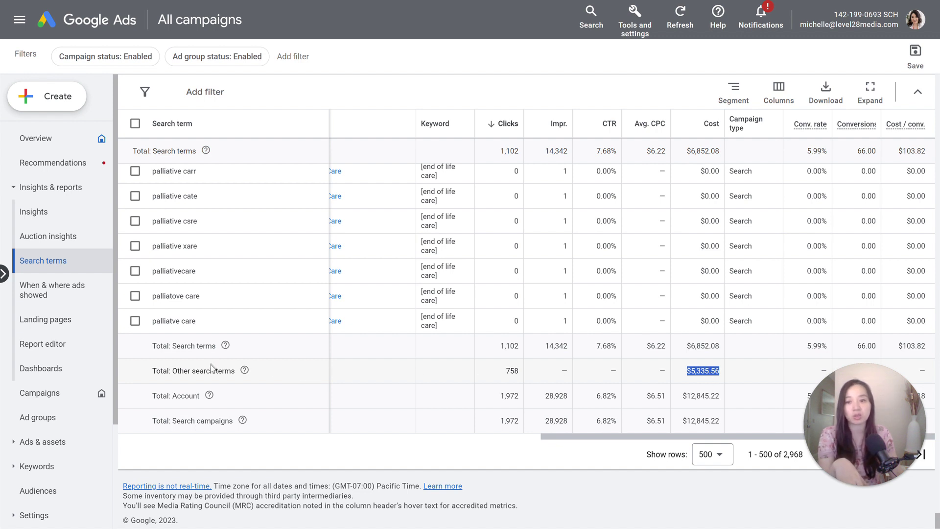
mouse_move(245, 372)
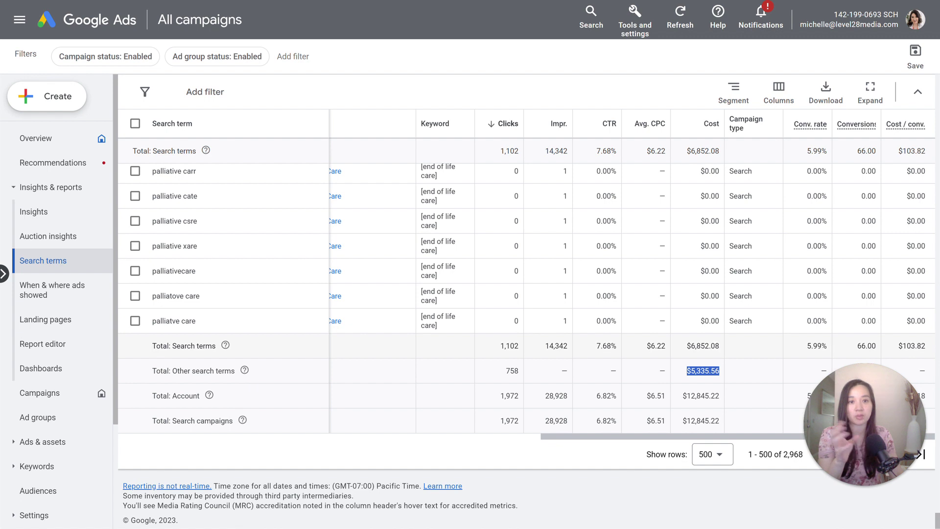
left_click(657, 380)
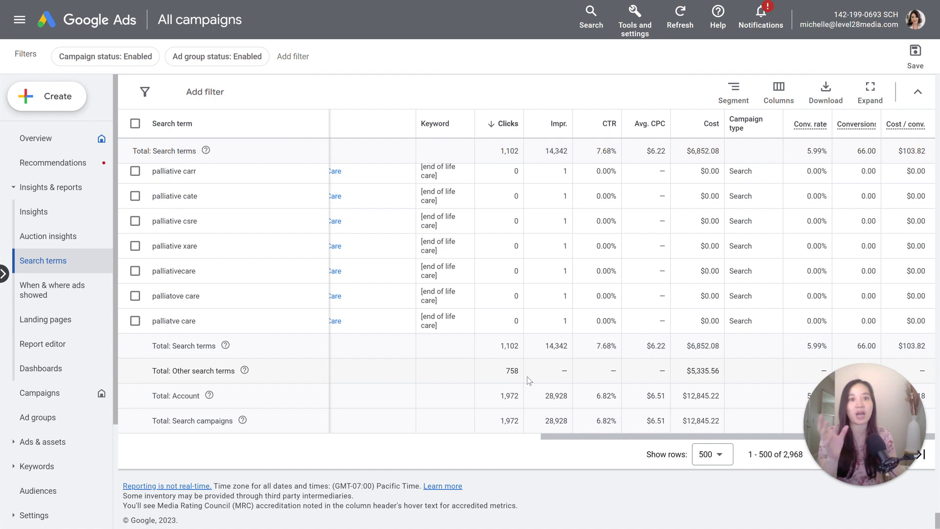
double_click(512, 371)
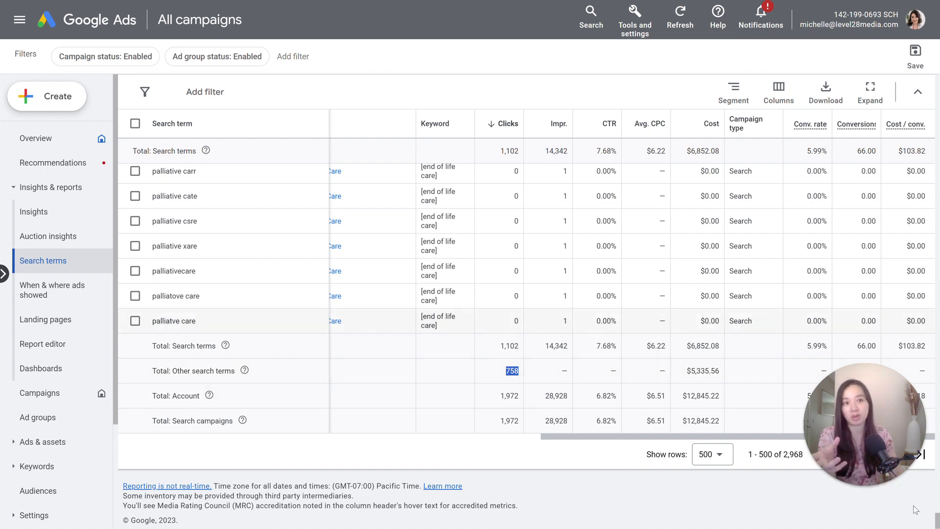
mouse_move(908, 496)
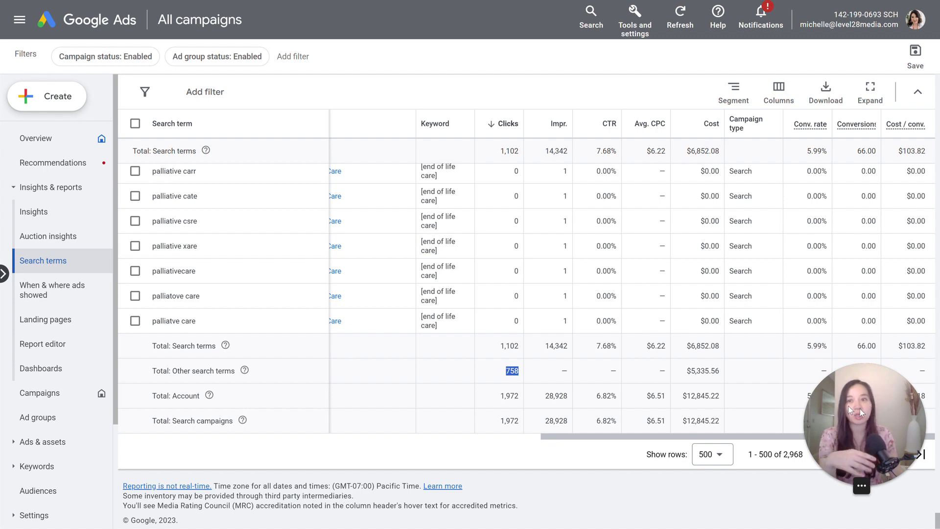
scroll(554, 313, "up", 3)
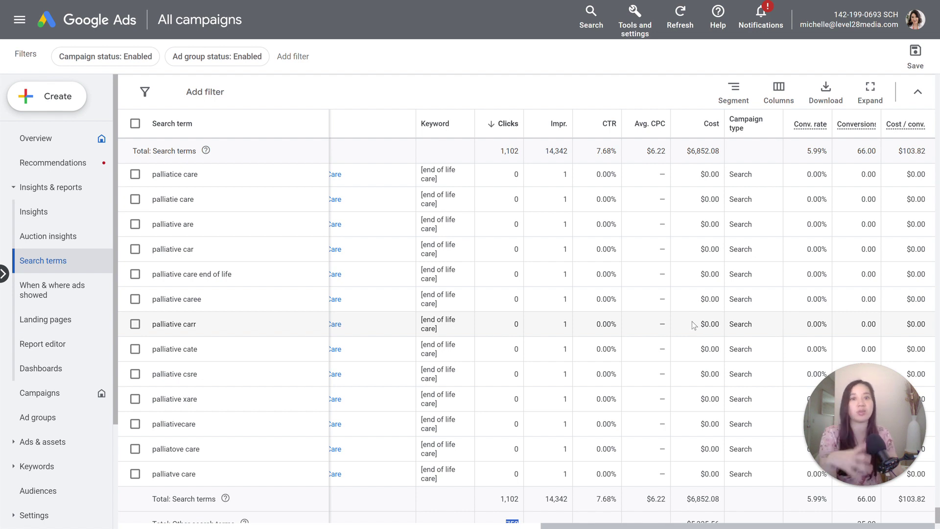
scroll(605, 331, "up", 10)
scroll(605, 331, "up", 15)
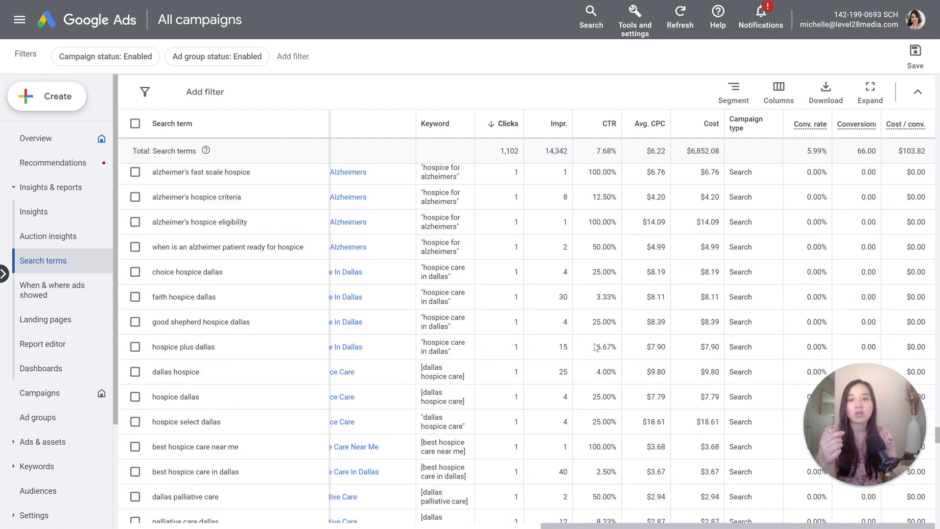
scroll(594, 344, "up", 15)
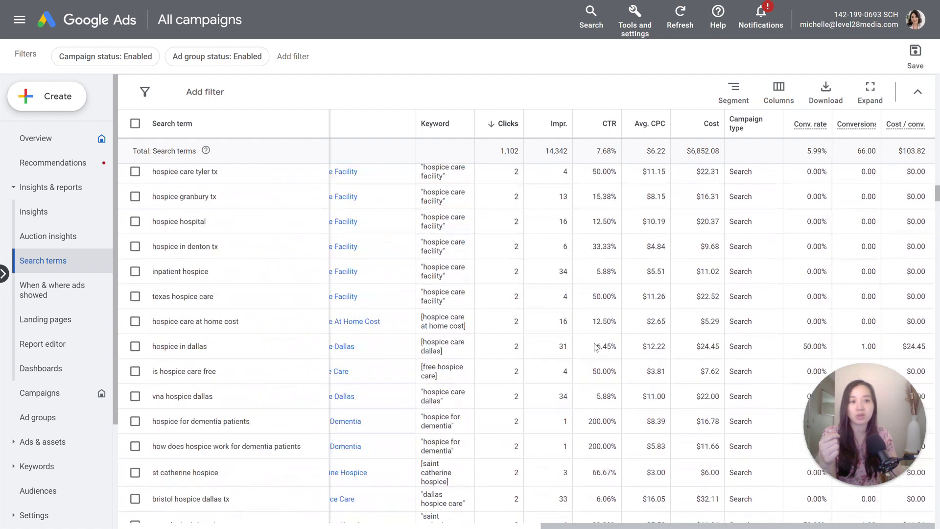
scroll(578, 421, "up", 10)
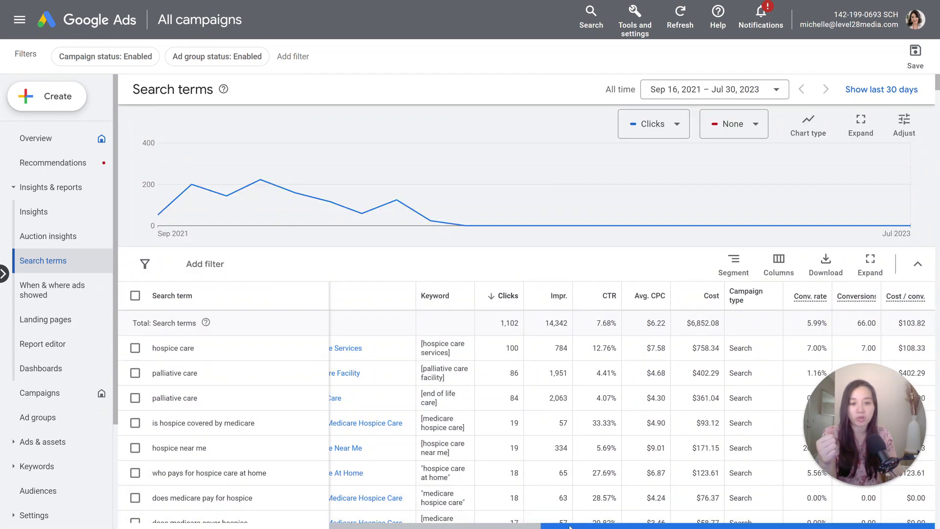
left_click_drag(573, 520, 642, 526)
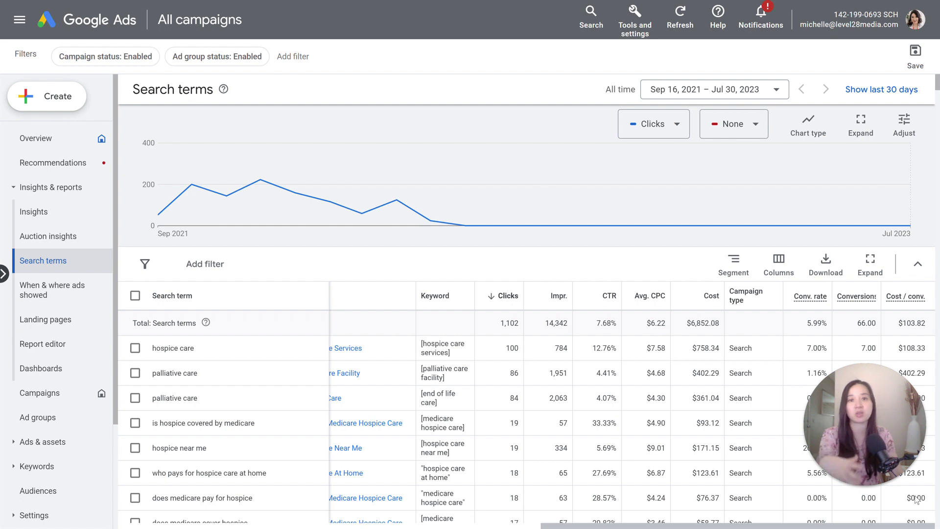
mouse_move(914, 495)
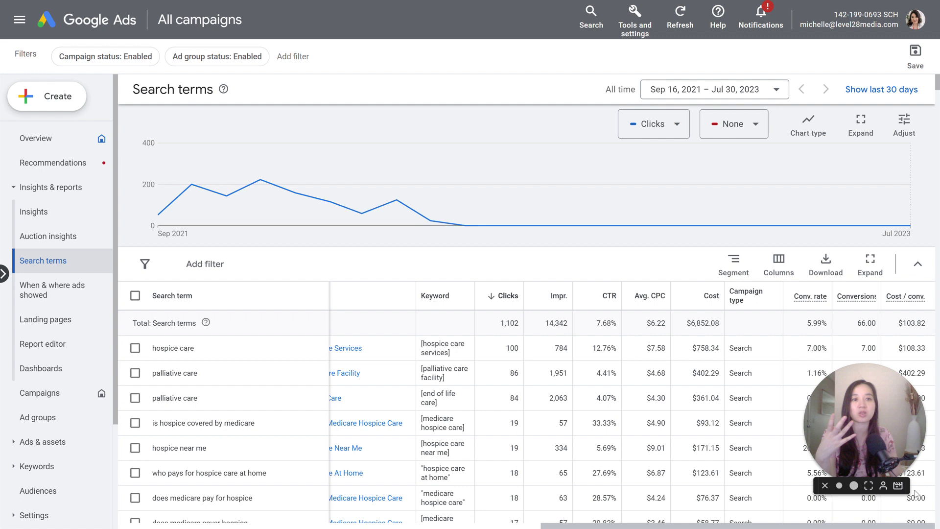
scroll(697, 388, "down", 8)
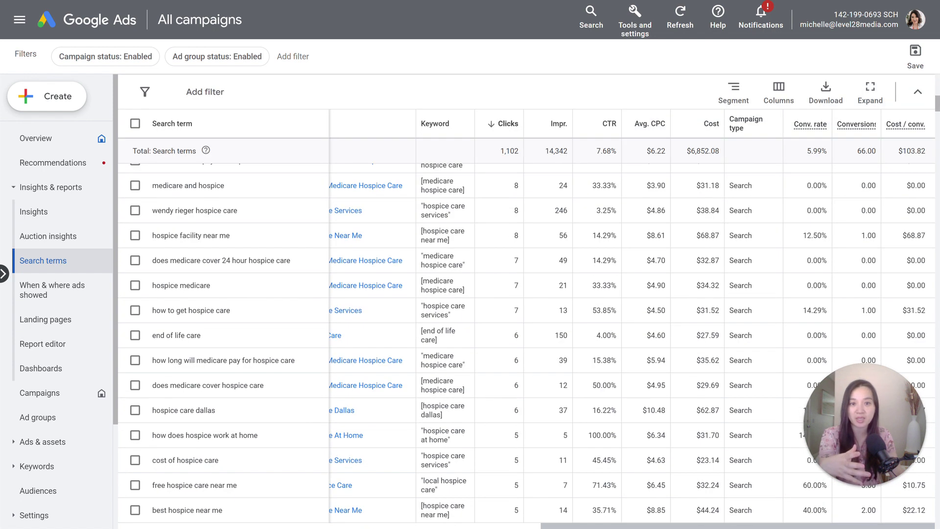